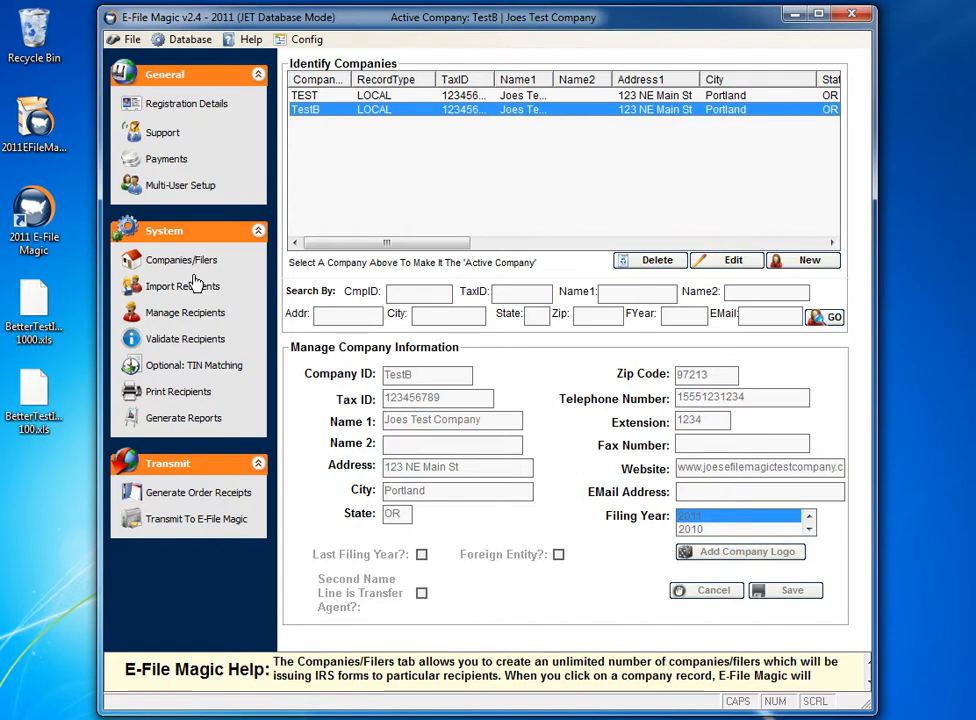
- Look through the screens for importing, managing and validating the company's recipients
{"action": "mouse_move", "coordinate": [200, 287]}
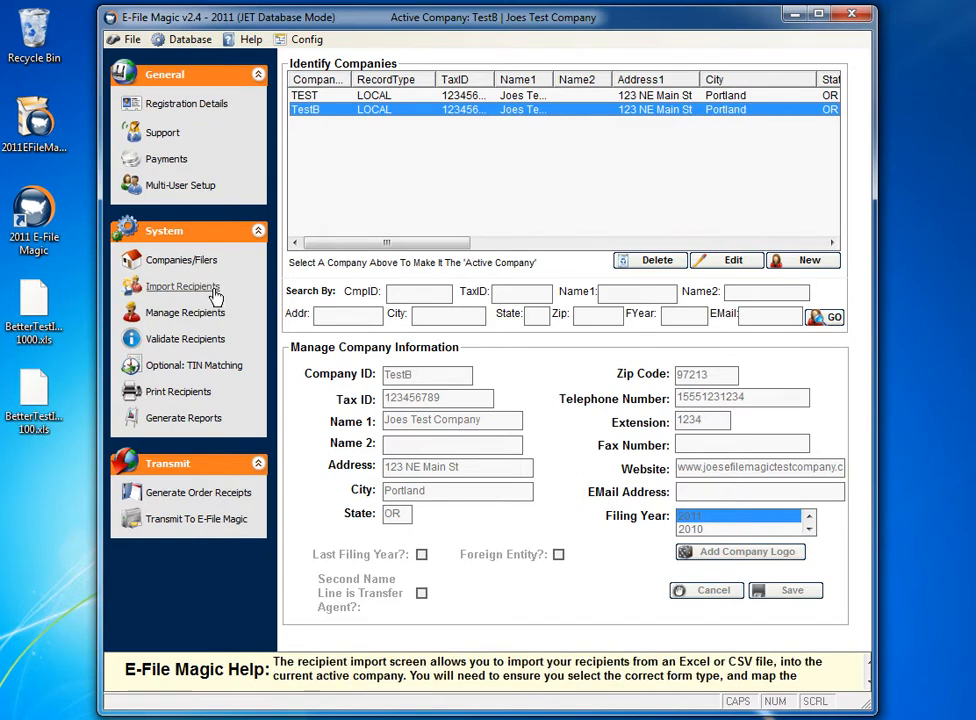
{"action": "left_click", "coordinate": [212, 292]}
{"action": "left_click", "coordinate": [211, 313]}
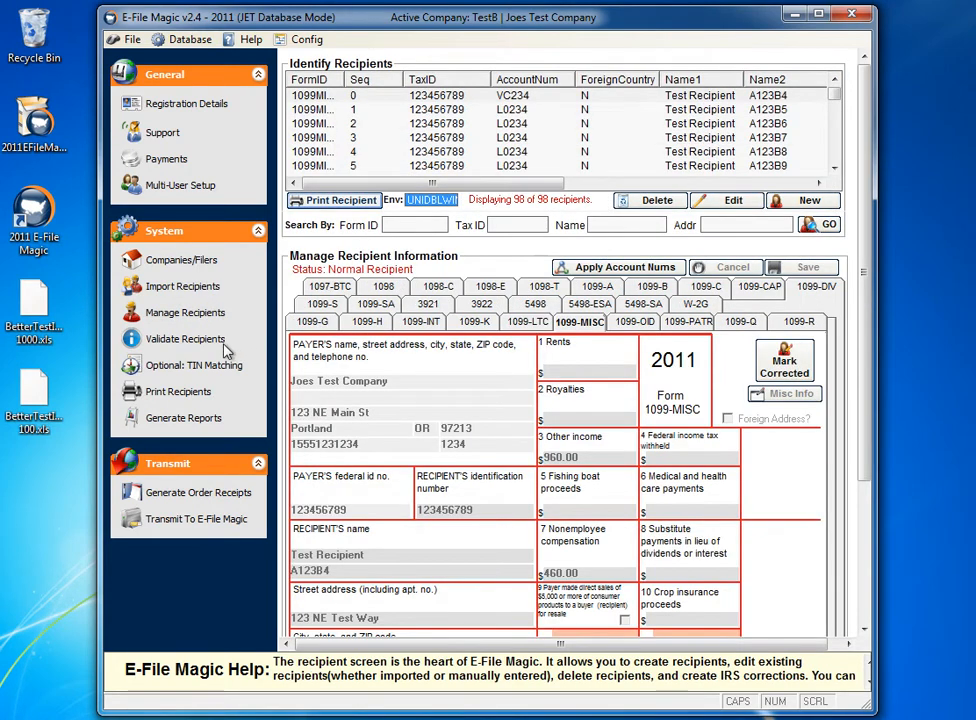
{"action": "left_click", "coordinate": [224, 342]}
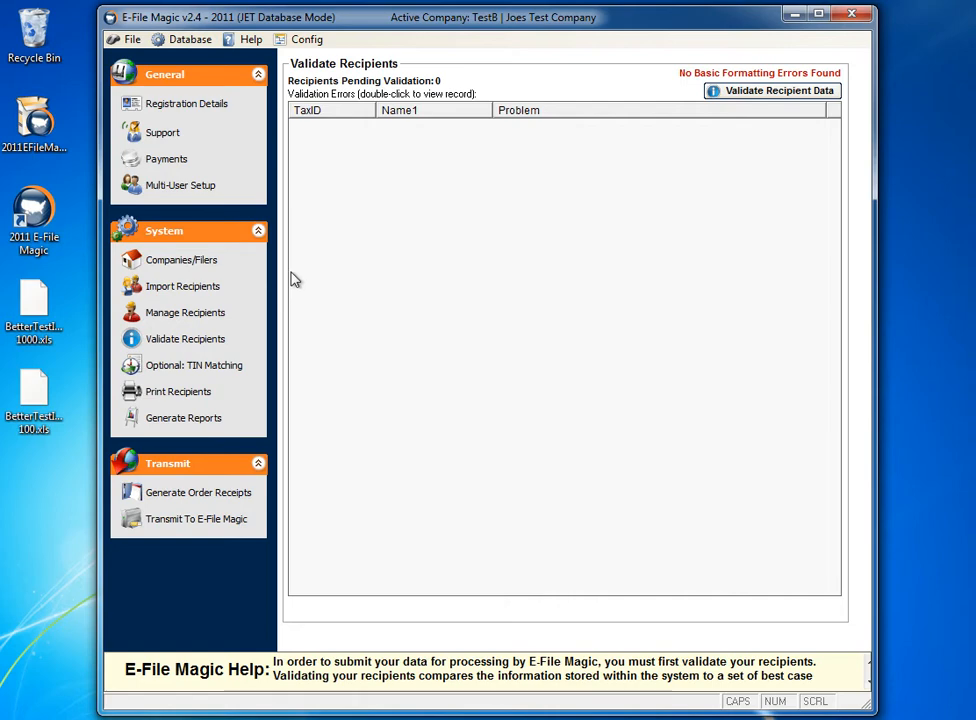
- Open the optional bulk TIN matching service and calculate the amount due for the BTIN order
{"action": "left_click", "coordinate": [240, 369]}
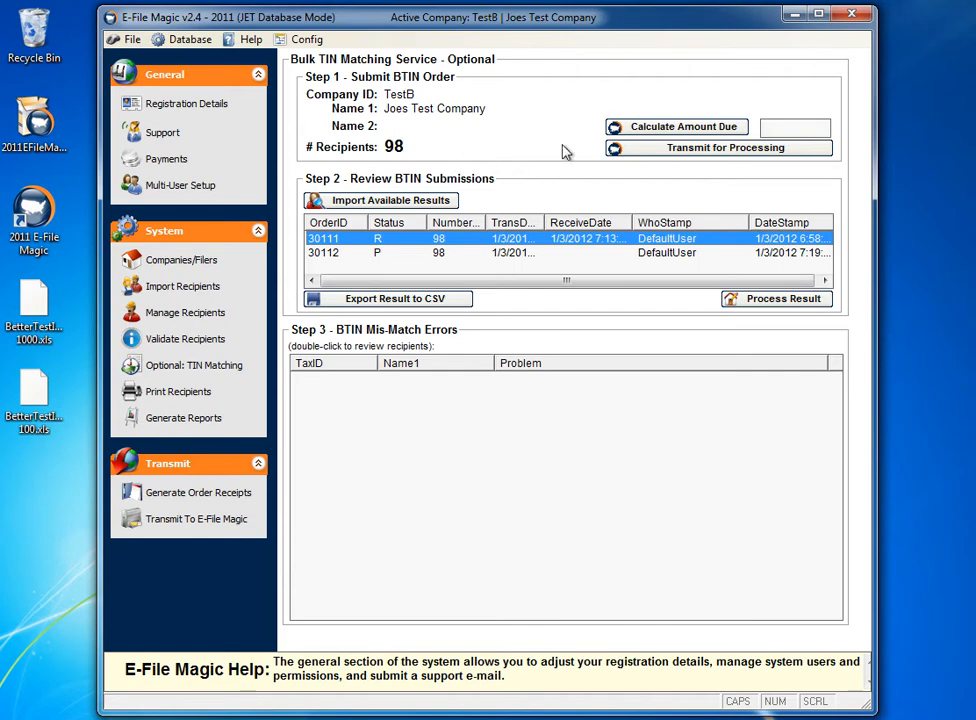
{"action": "left_click", "coordinate": [634, 127]}
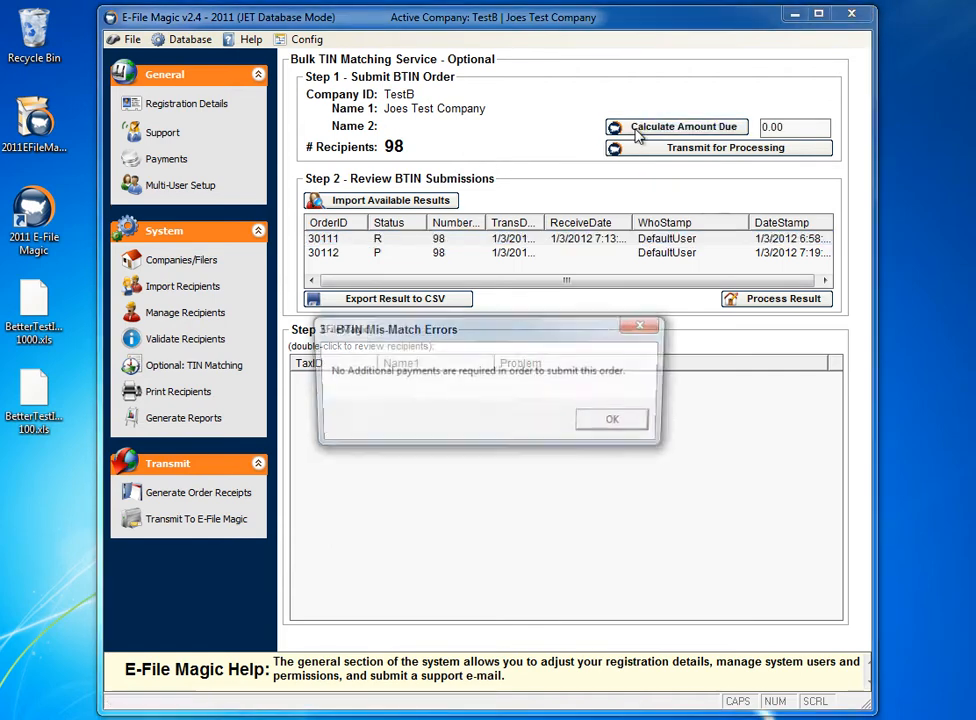
{"action": "left_click", "coordinate": [617, 422]}
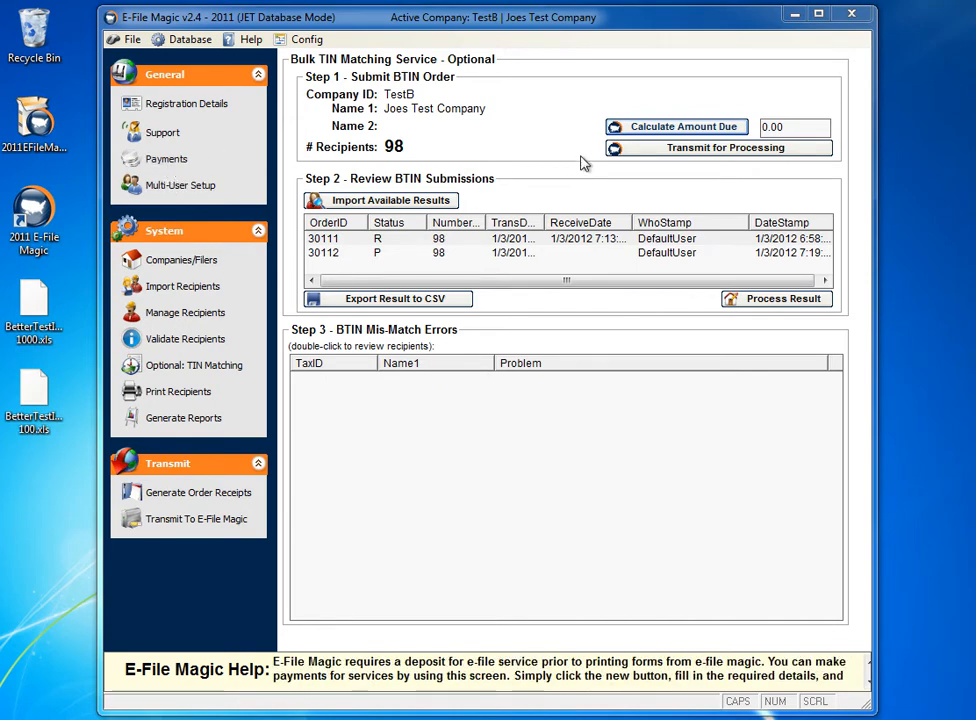
- Try to transmit the BTIN order for processing and dismiss the server's response
{"action": "left_click", "coordinate": [678, 152]}
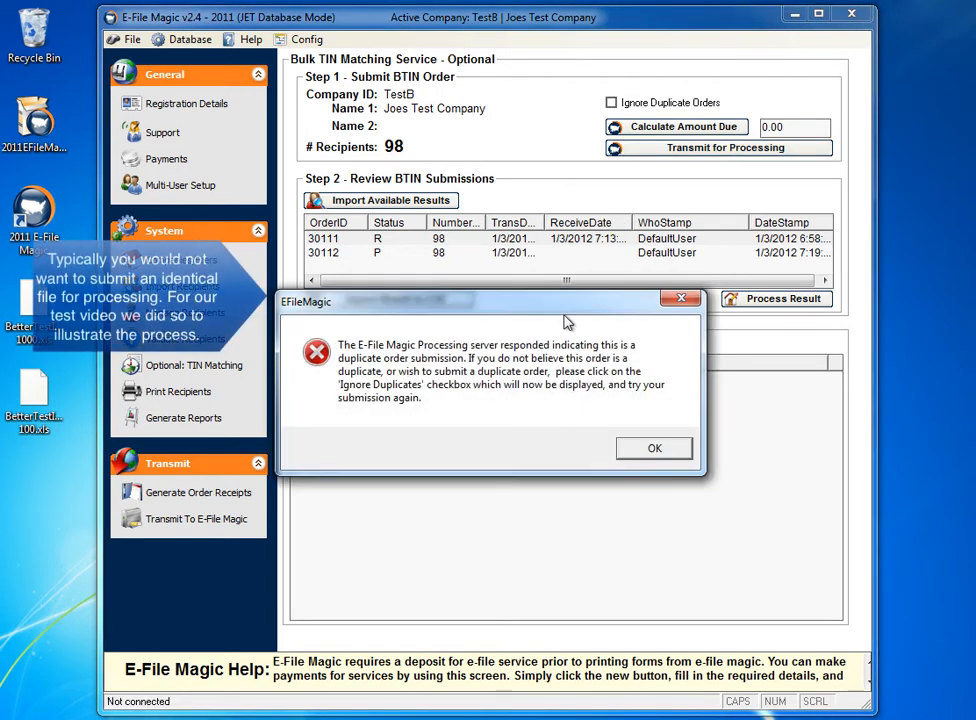
{"action": "left_click_drag", "start_coordinate": [563, 310], "coordinate": [571, 184]}
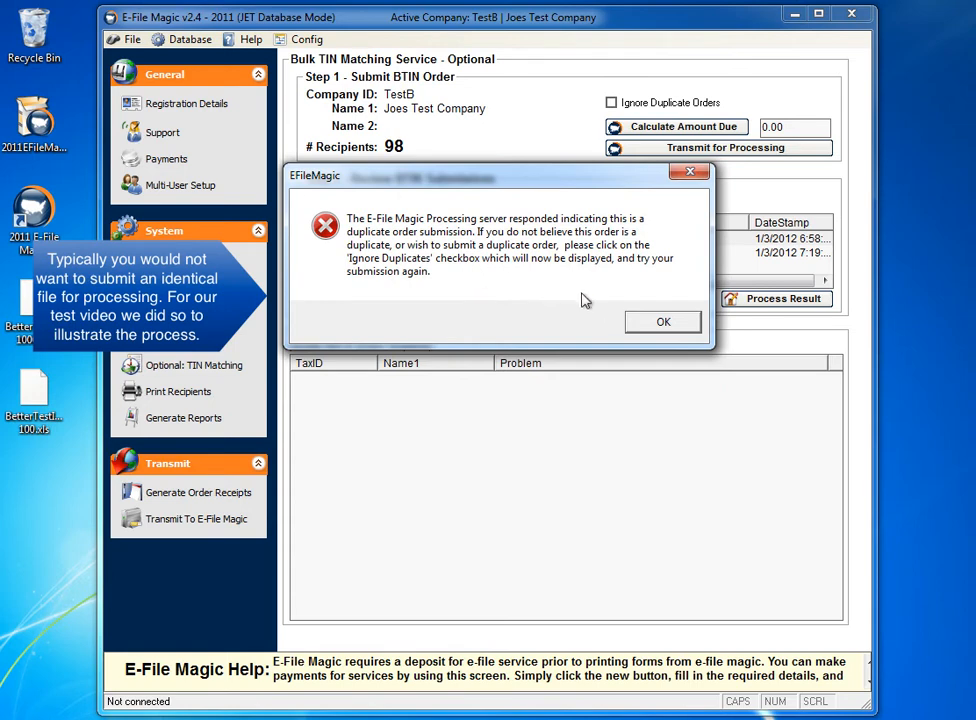
{"action": "left_click", "coordinate": [637, 323]}
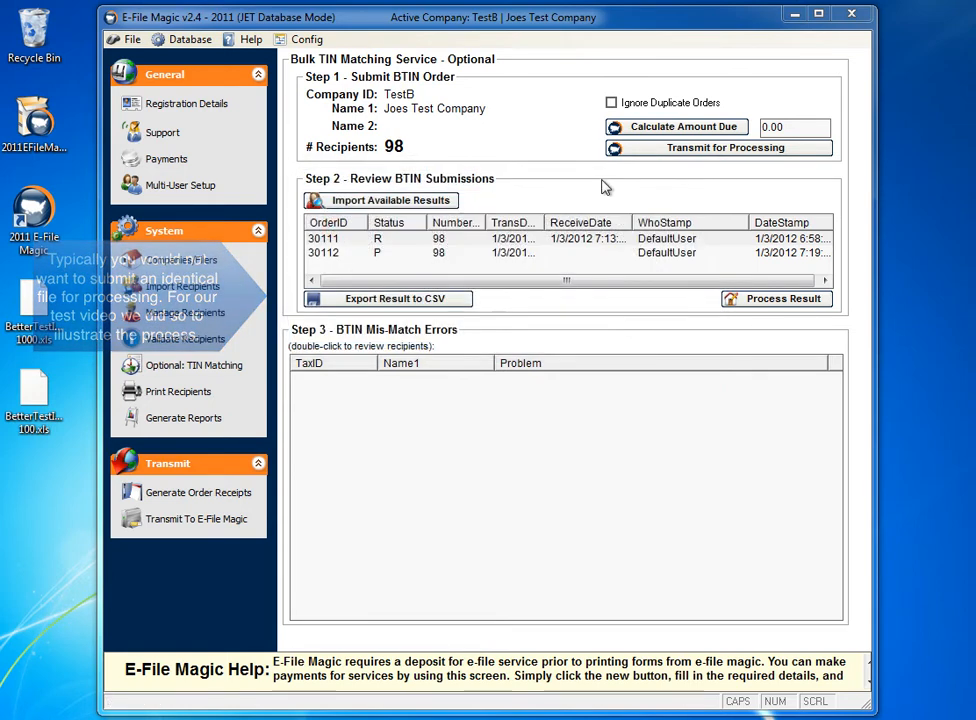
- Enable Ignore Duplicate Orders and transmit the BTIN order for processing again
{"action": "left_click", "coordinate": [611, 104]}
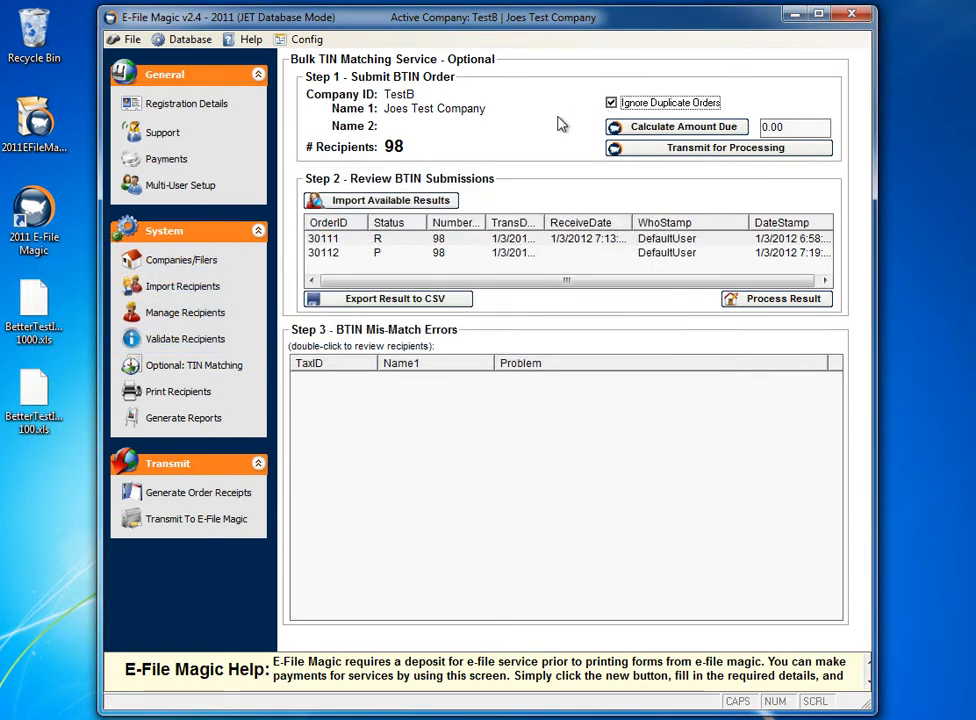
{"action": "left_click", "coordinate": [641, 150]}
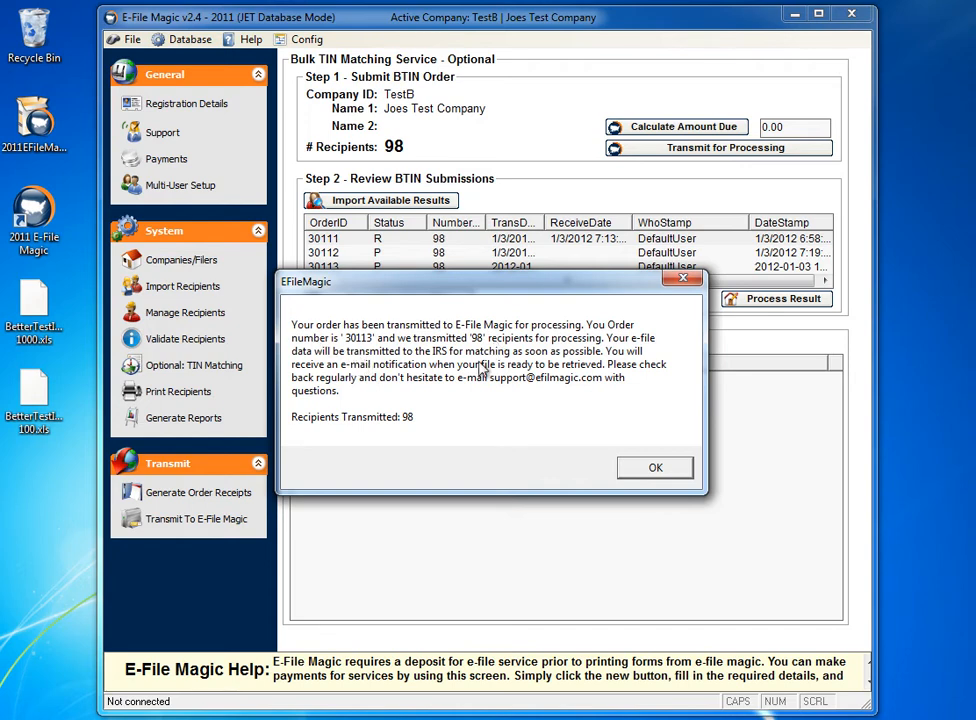
{"action": "left_click", "coordinate": [652, 468]}
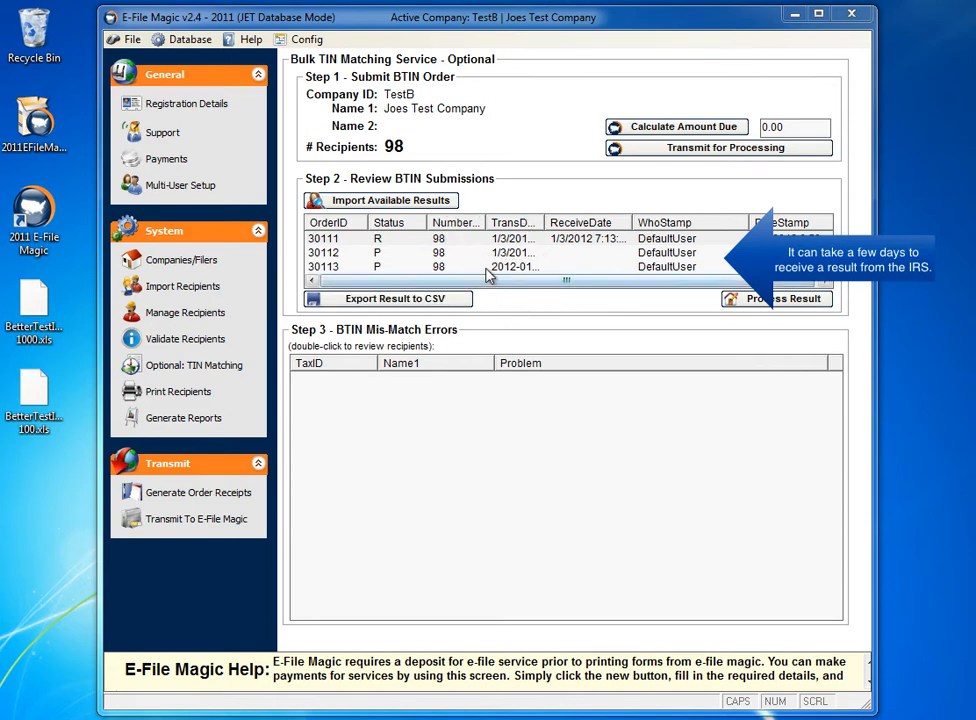
- Go through the listed BTIN submissions one by one to compare their statuses
{"action": "left_click", "coordinate": [463, 243]}
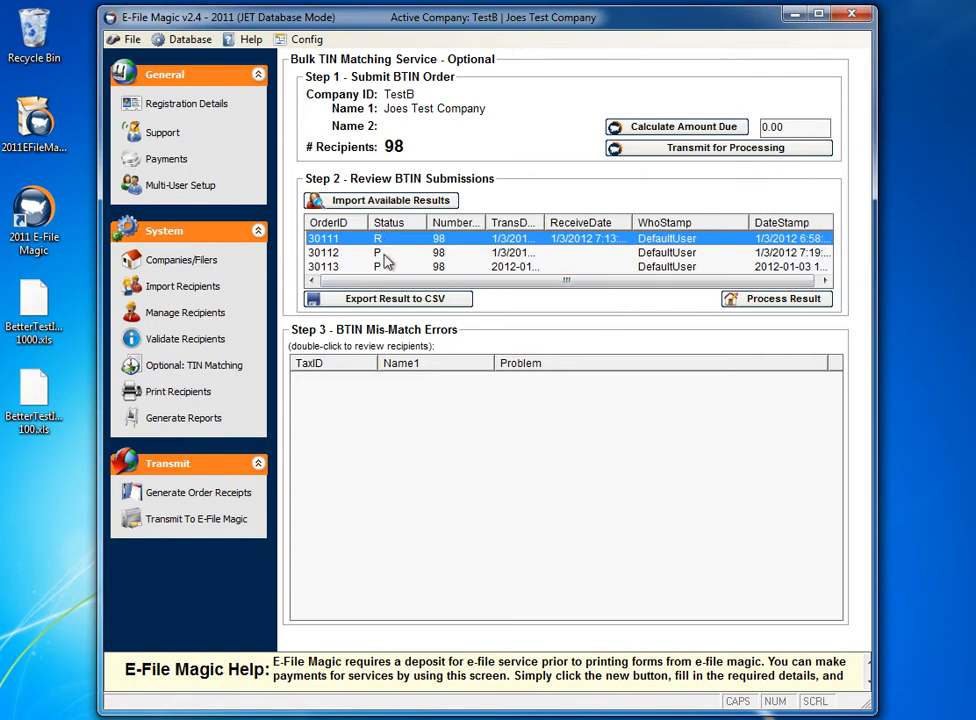
{"action": "key", "text": "Down"}
{"action": "key", "text": "Down"}
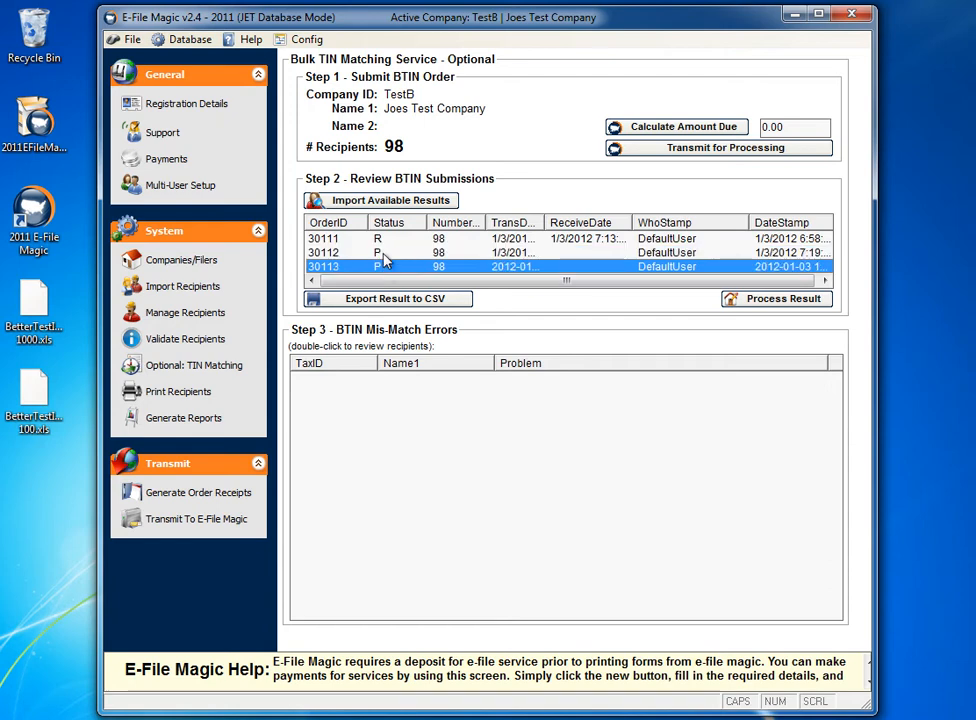
{"action": "key", "text": "Up"}
{"action": "key", "text": "Up"}
{"action": "key", "text": "Down"}
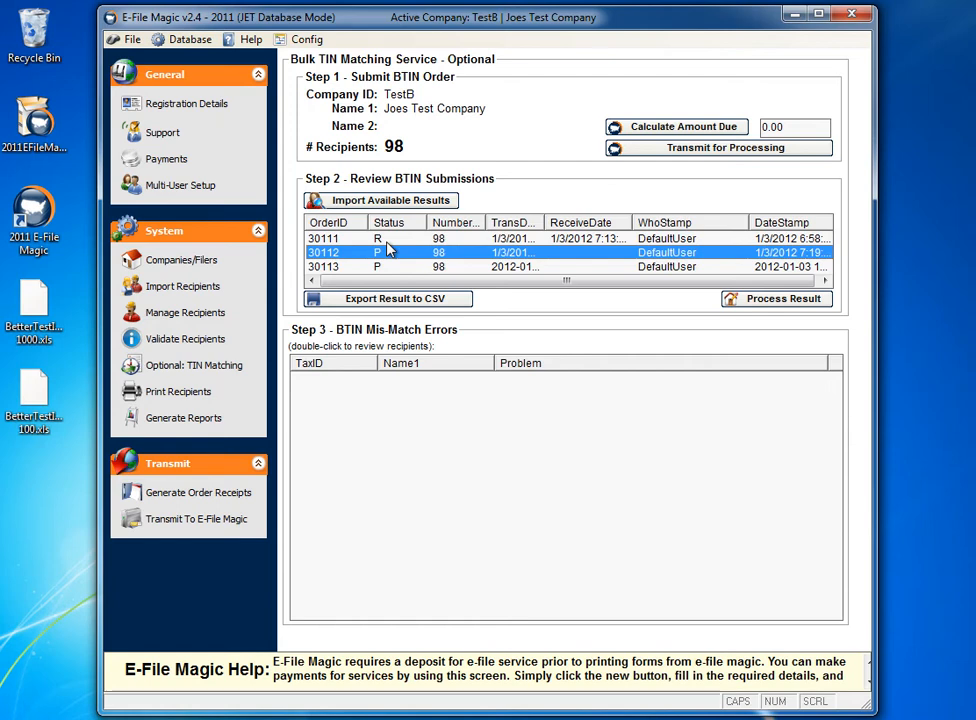
- Select the submission with status R and try to import the available BTIN results
{"action": "left_click", "coordinate": [388, 244]}
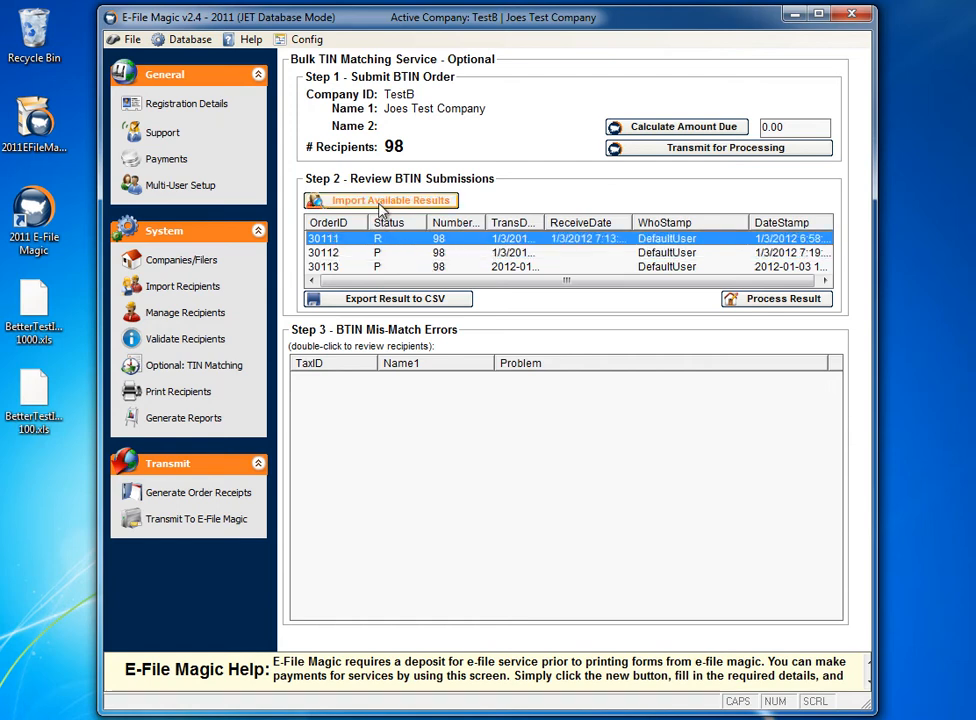
{"action": "left_click", "coordinate": [380, 203]}
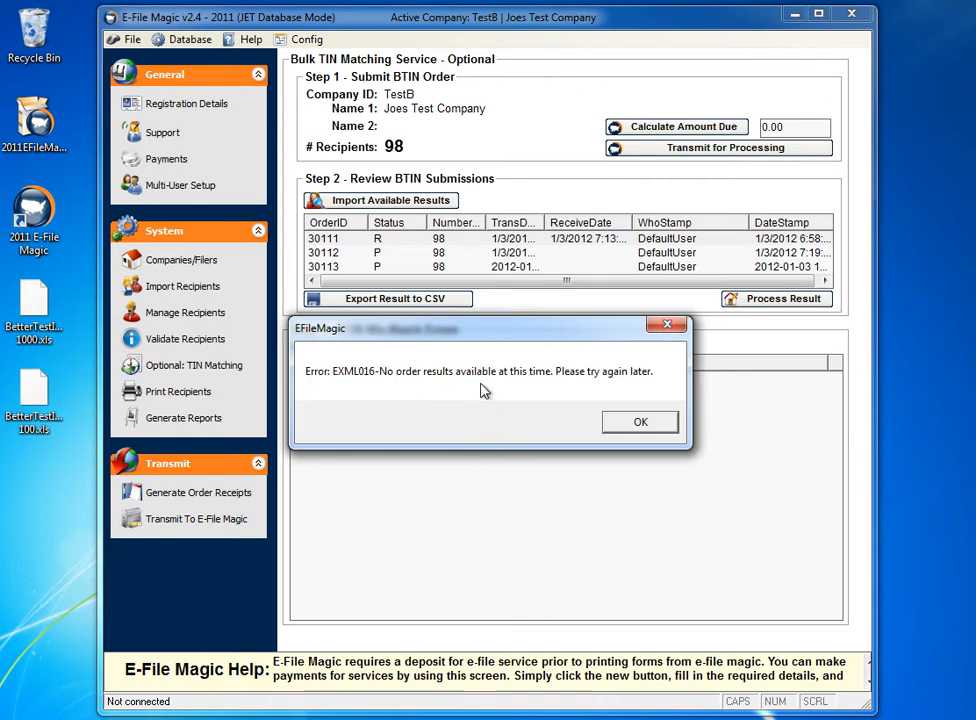
{"action": "left_click", "coordinate": [619, 423]}
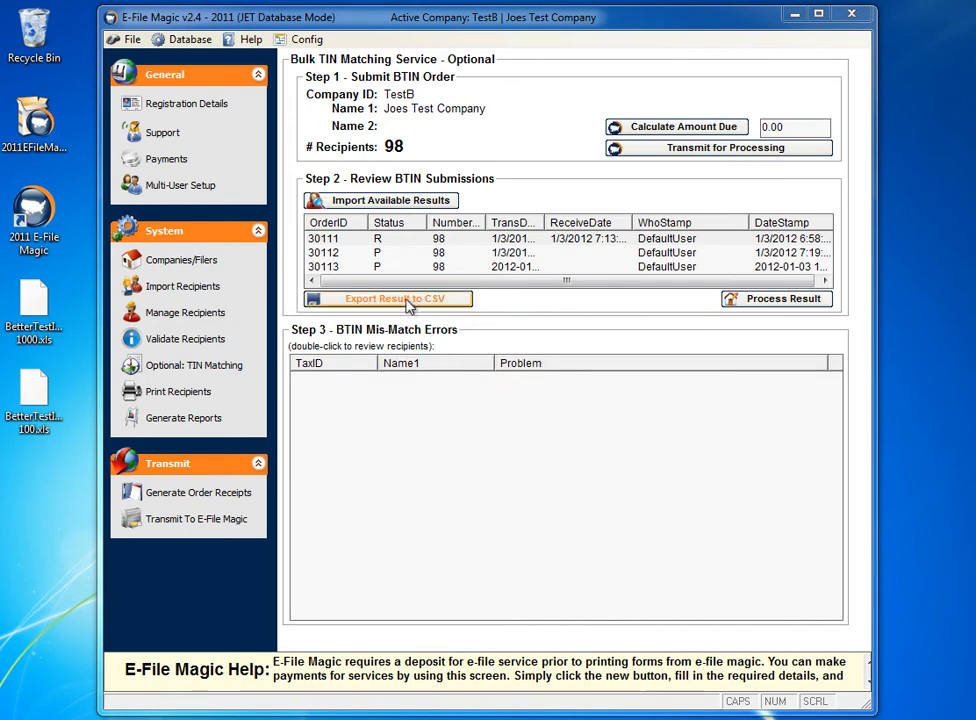
- Process the matching result of the BTIN submission with status R
{"action": "left_click", "coordinate": [385, 266]}
{"action": "left_click", "coordinate": [342, 242]}
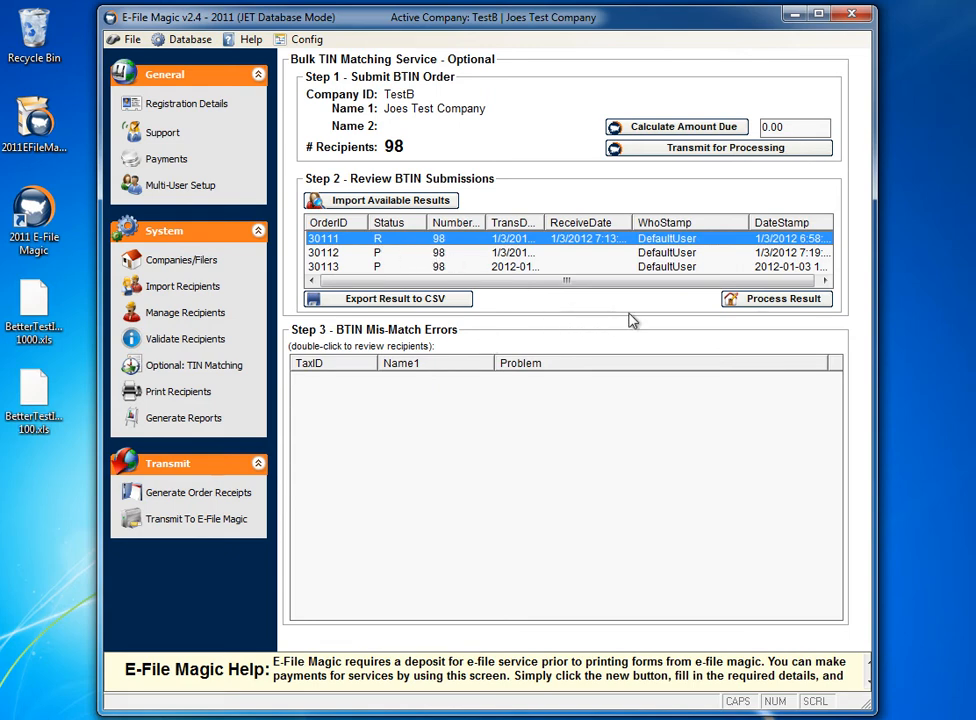
{"action": "left_click", "coordinate": [775, 298]}
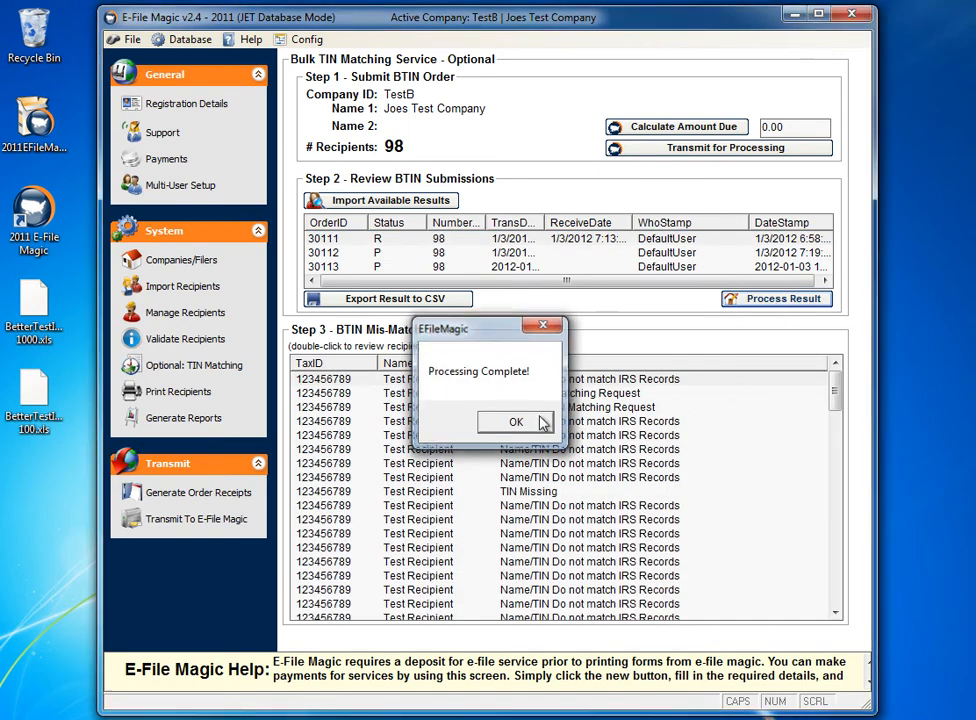
{"action": "left_click", "coordinate": [515, 422]}
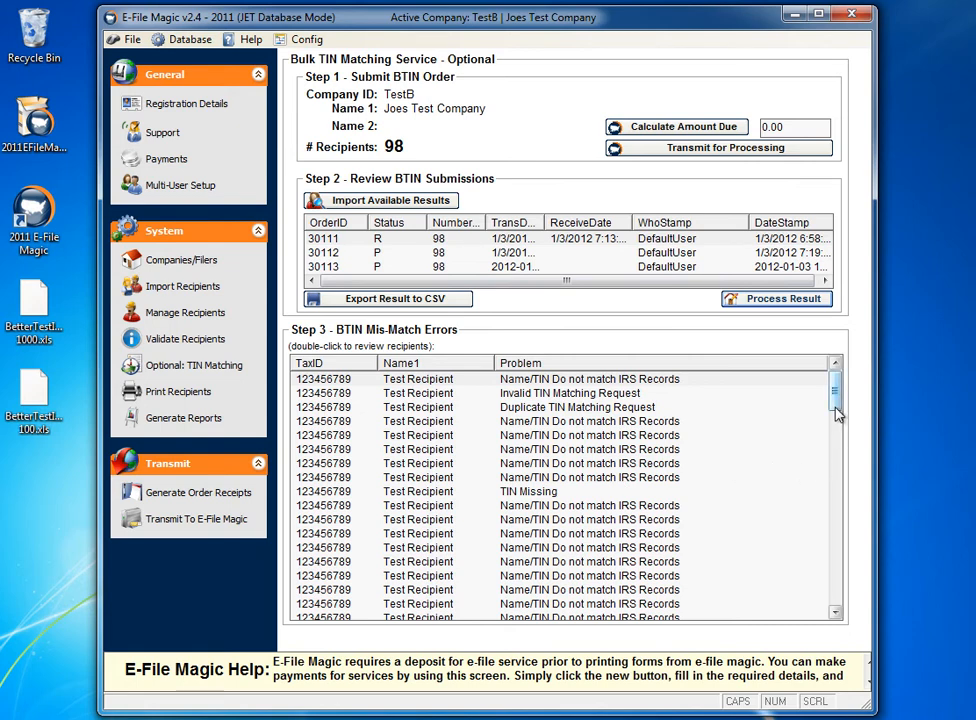
- Review the BTIN mismatch errors and view the save options for exporting the result to CSV without saving
{"action": "left_click_drag", "start_coordinate": [838, 400], "coordinate": [818, 390]}
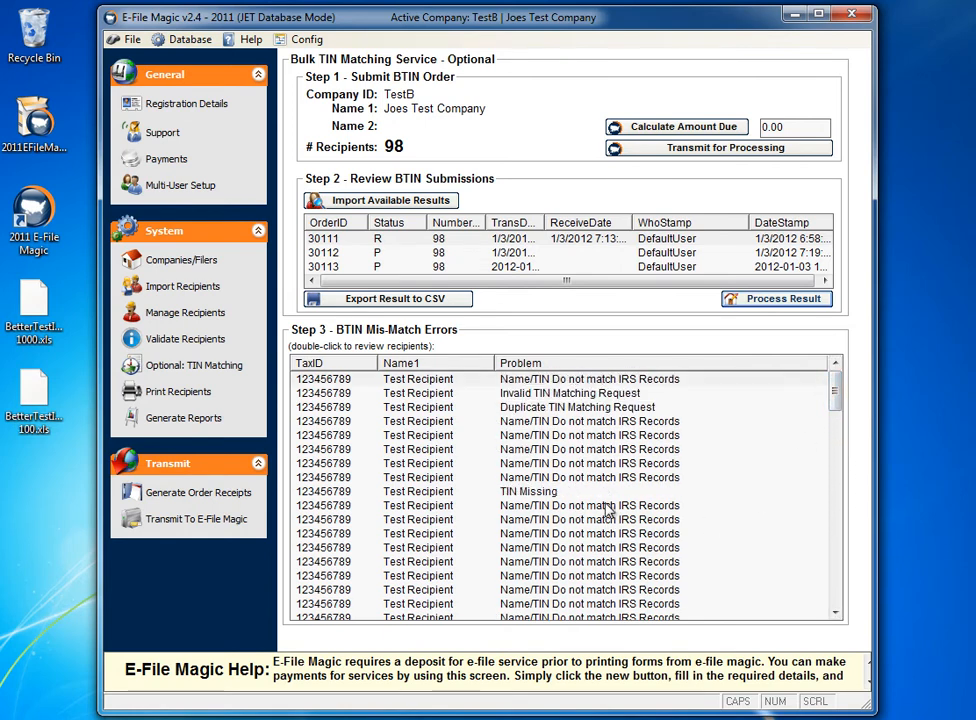
{"action": "left_click_drag", "start_coordinate": [839, 397], "coordinate": [820, 388]}
{"action": "left_click", "coordinate": [404, 302]}
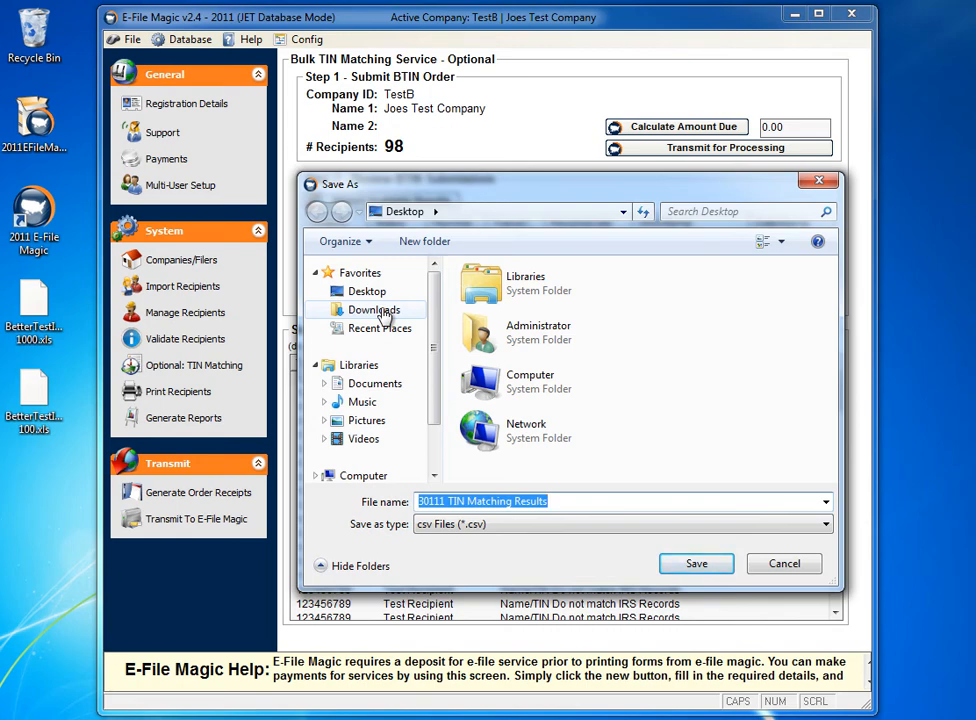
{"action": "left_click", "coordinate": [800, 565]}
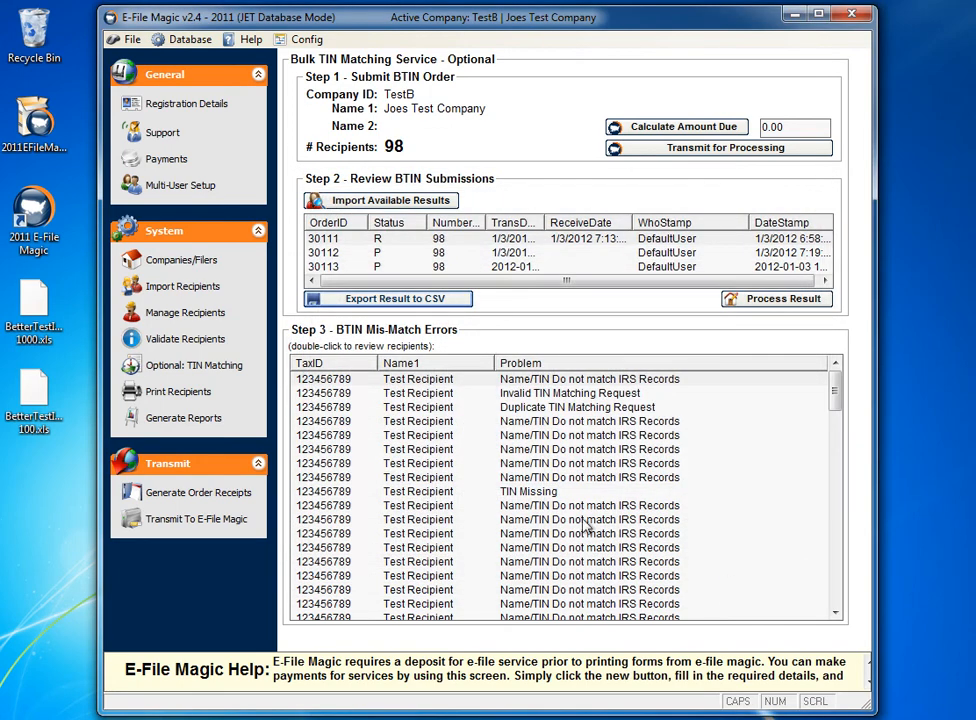
- Load all recipients that failed TIN matching into the Recipients screen for correction and look through the list
{"action": "double_click", "coordinate": [565, 487]}
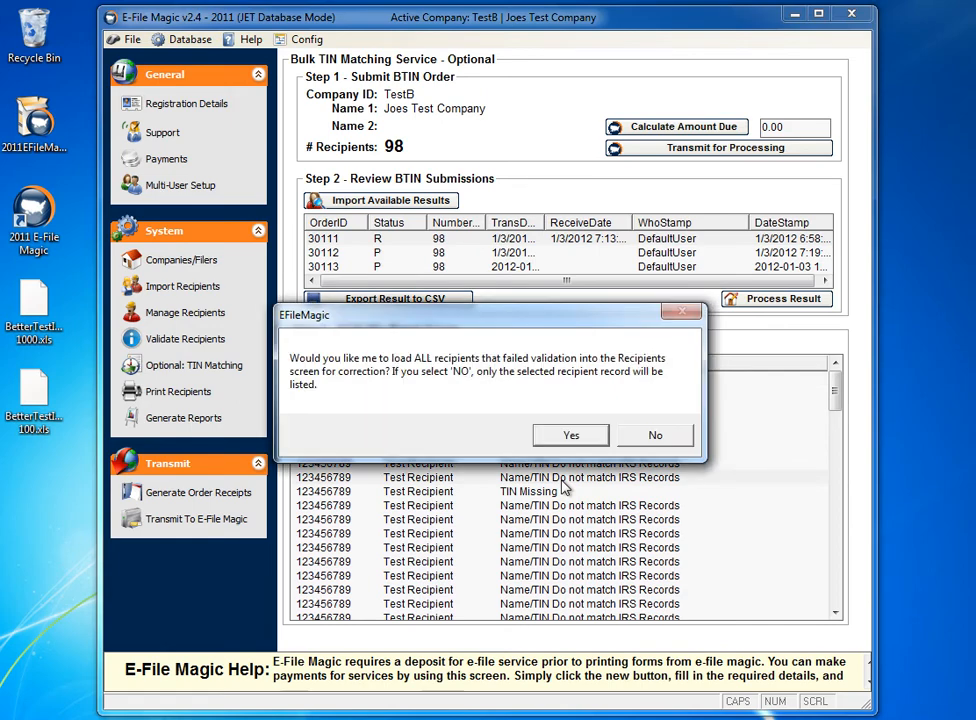
{"action": "left_click_drag", "start_coordinate": [425, 315], "coordinate": [497, 175]}
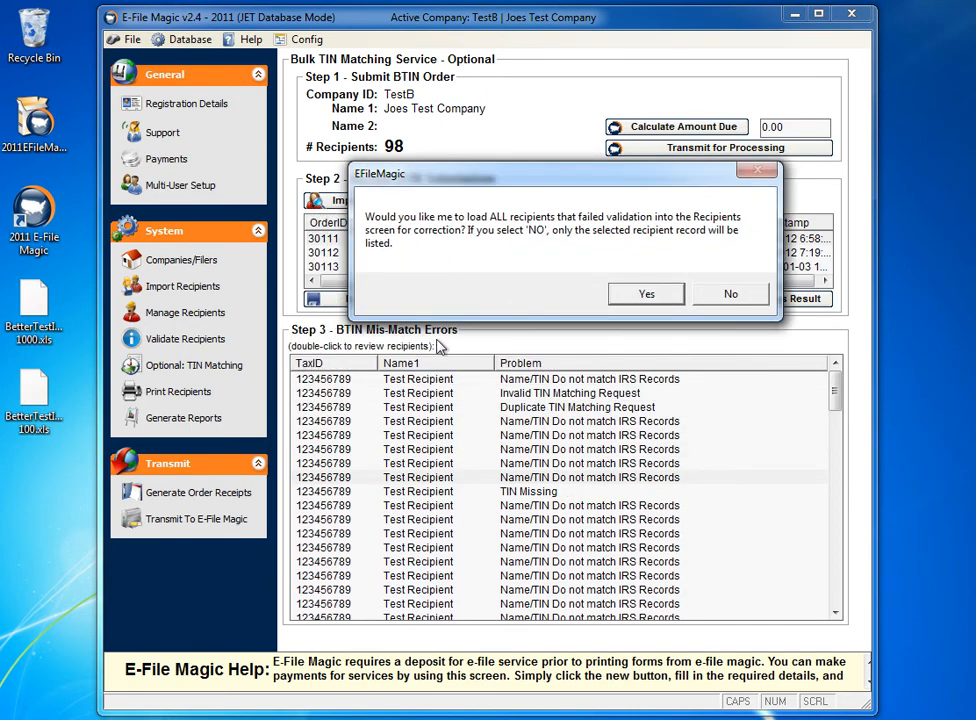
{"action": "left_click_drag", "start_coordinate": [497, 187], "coordinate": [497, 157]}
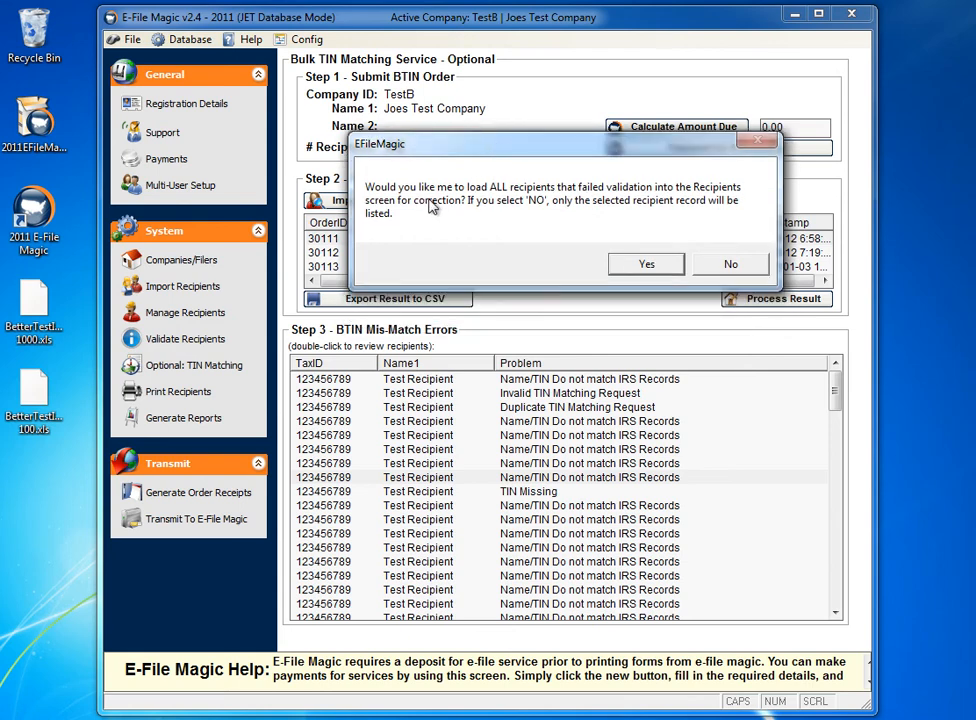
{"action": "left_click", "coordinate": [633, 270]}
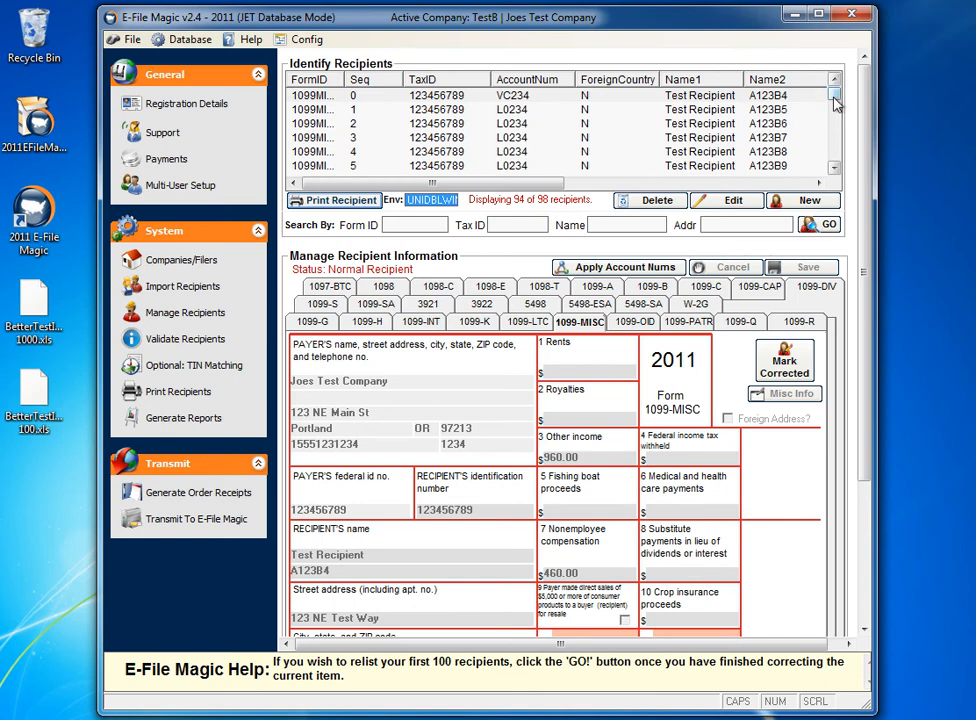
{"action": "left_click_drag", "start_coordinate": [837, 104], "coordinate": [838, 165]}
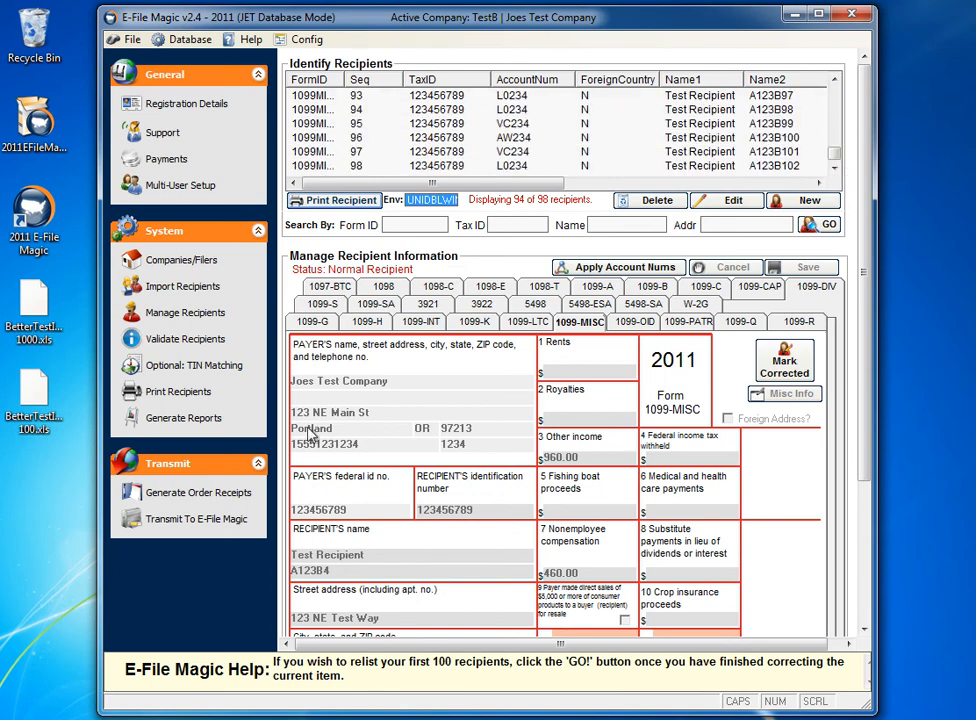